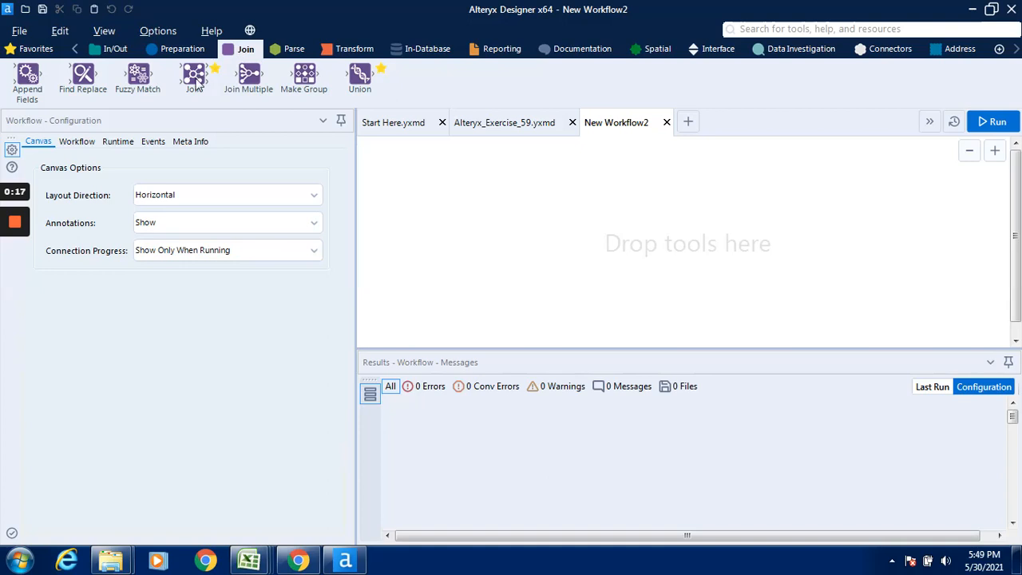
Add an Input Data tool to the canvas and connect it to the recent file Sales 2017 - Copy.xlsx
left_click(118, 48)
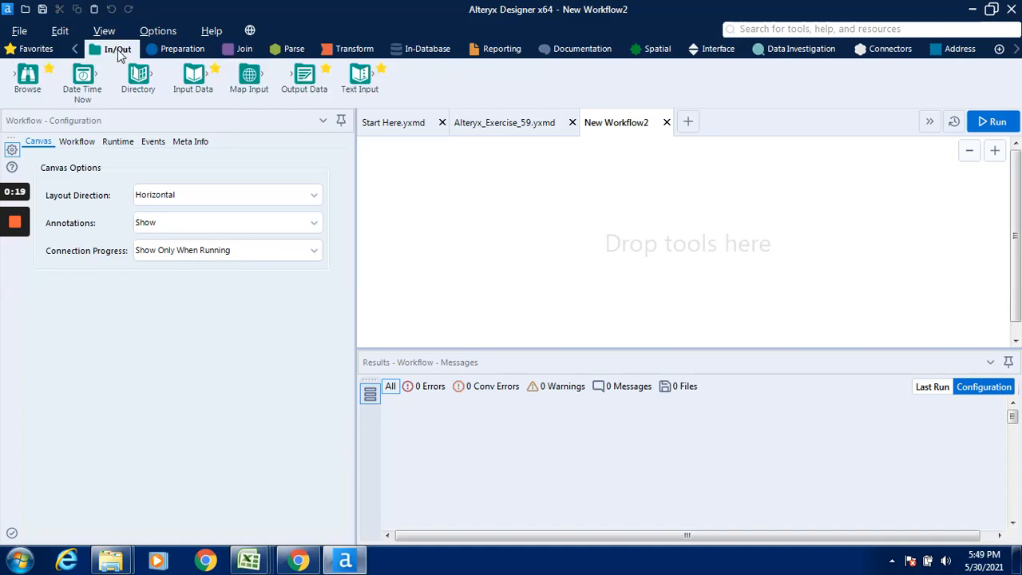
left_click_drag(130, 80, 124, 89)
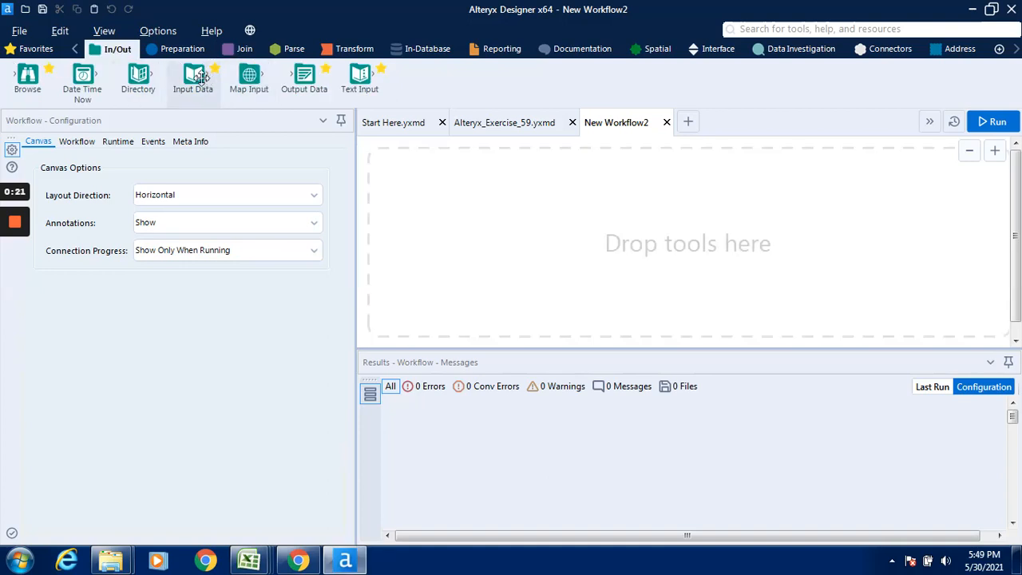
left_click_drag(195, 78, 435, 214)
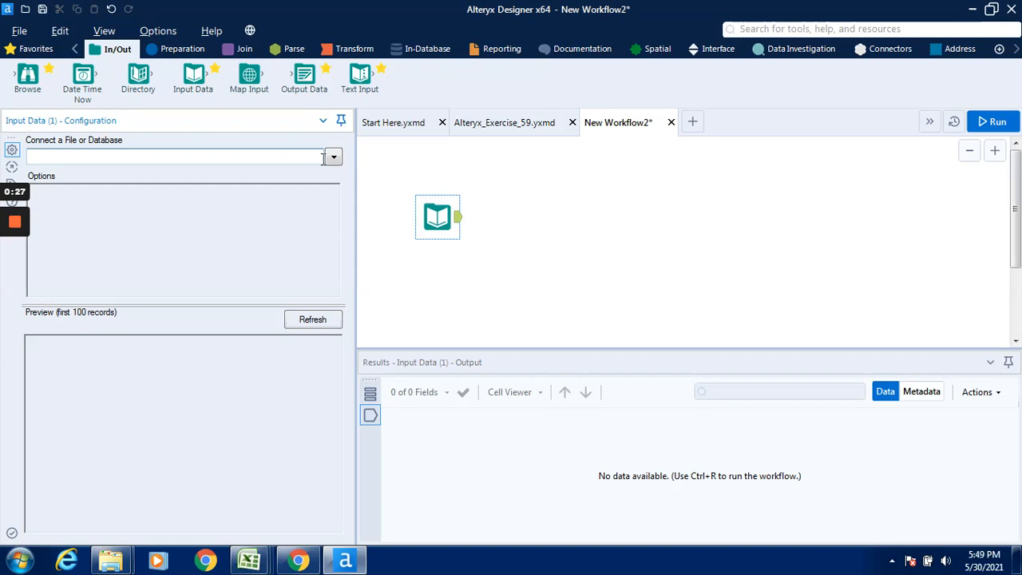
left_click(333, 159)
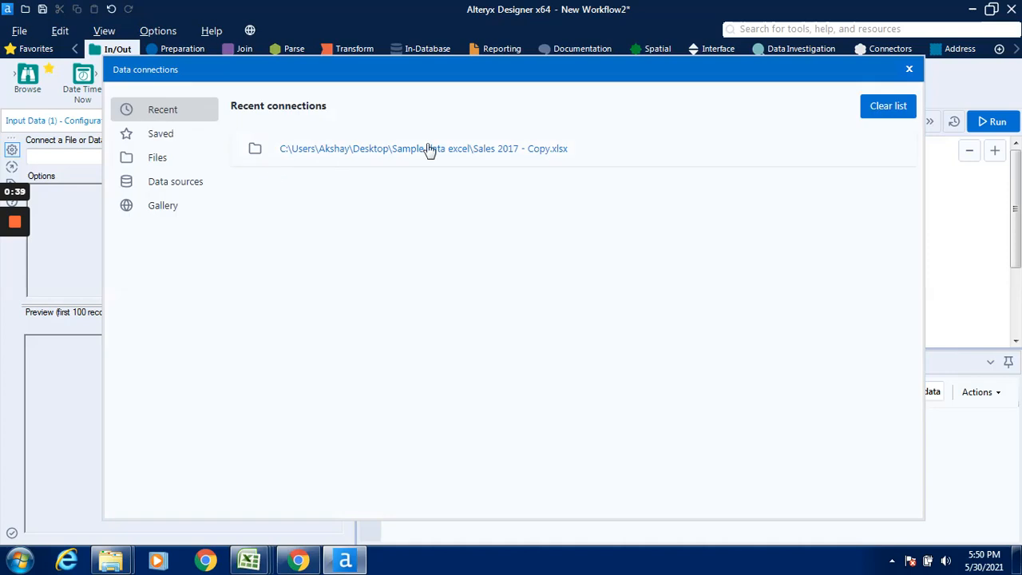
left_click(526, 155)
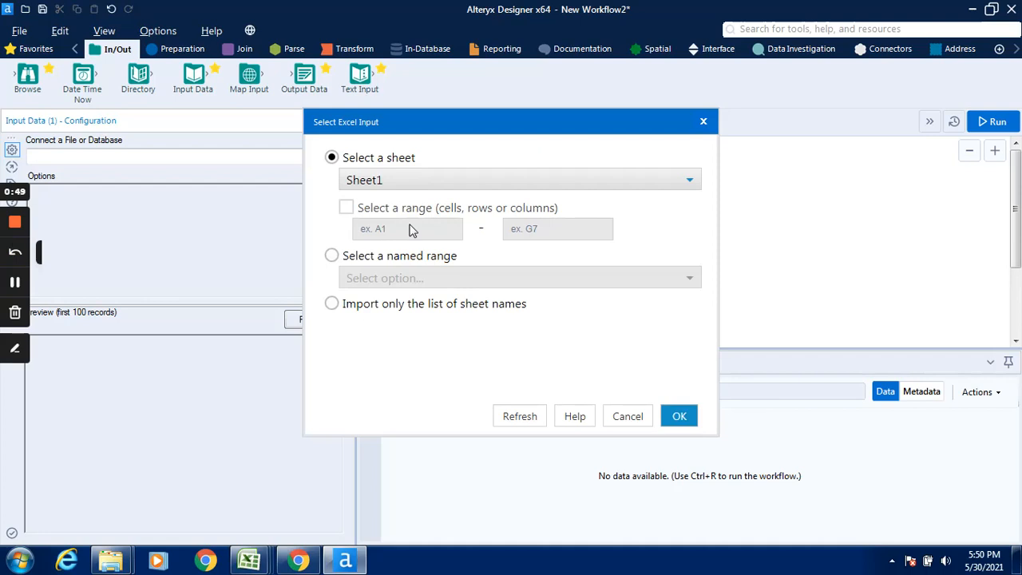
Import the named range Range7 from the workbook and run the workflow
left_click(623, 182)
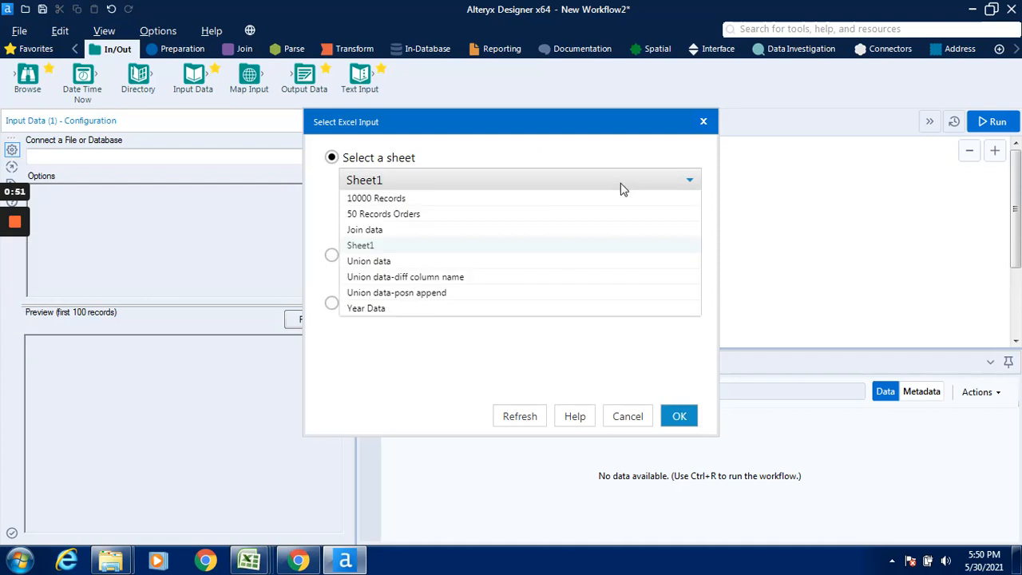
left_click(389, 232)
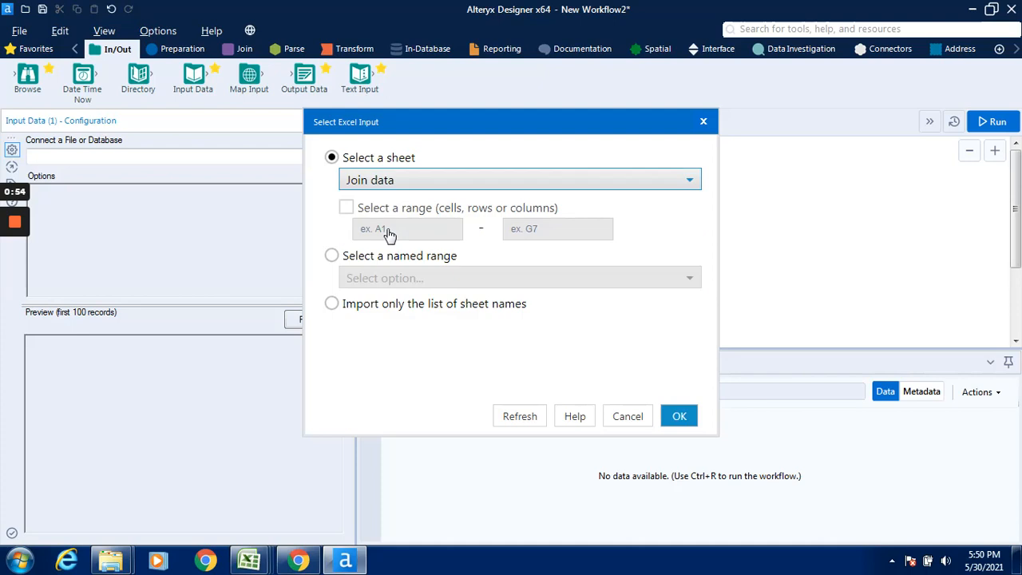
left_click(332, 257)
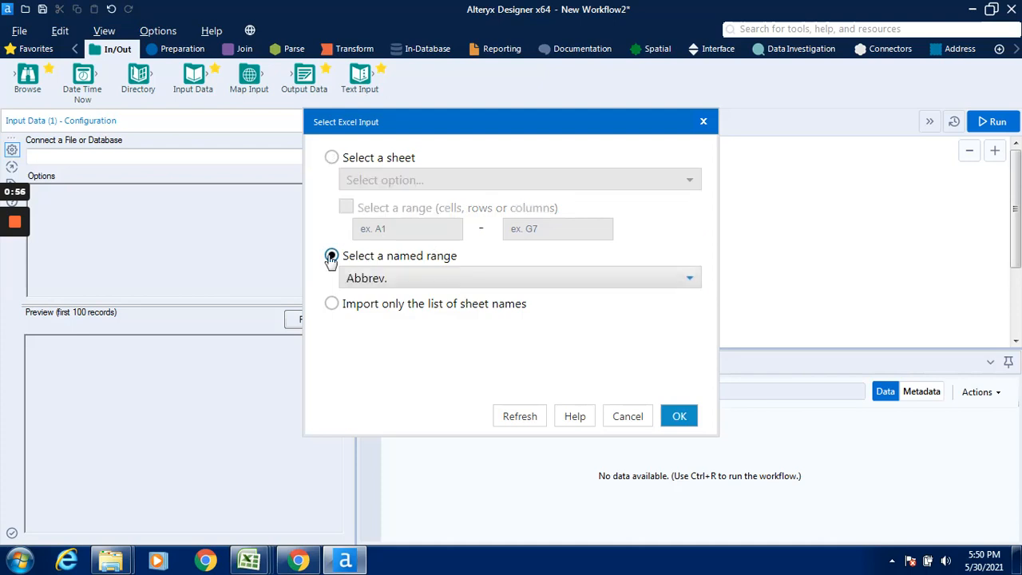
left_click(685, 285)
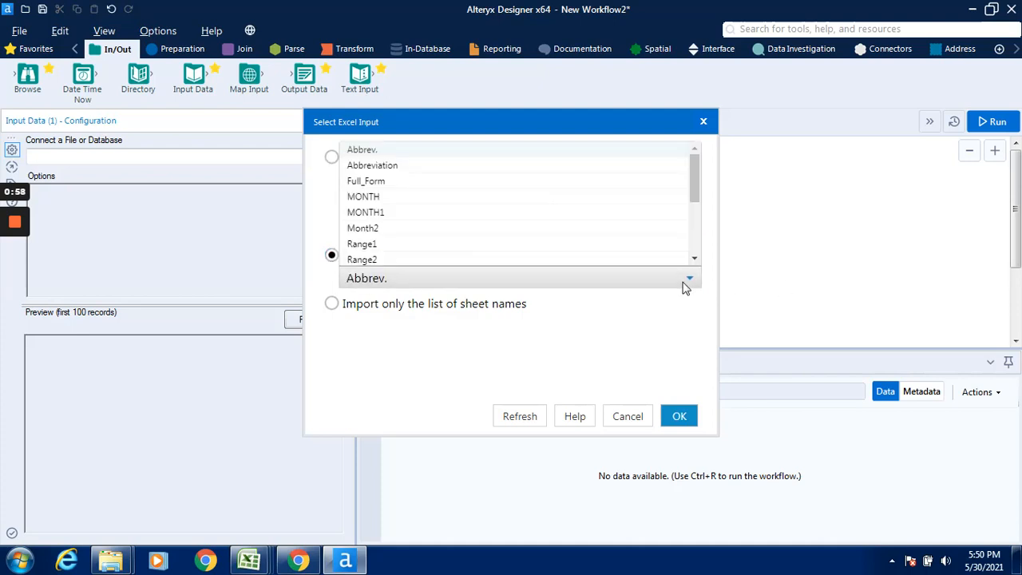
left_click(695, 240)
left_click_drag(695, 236, 694, 224)
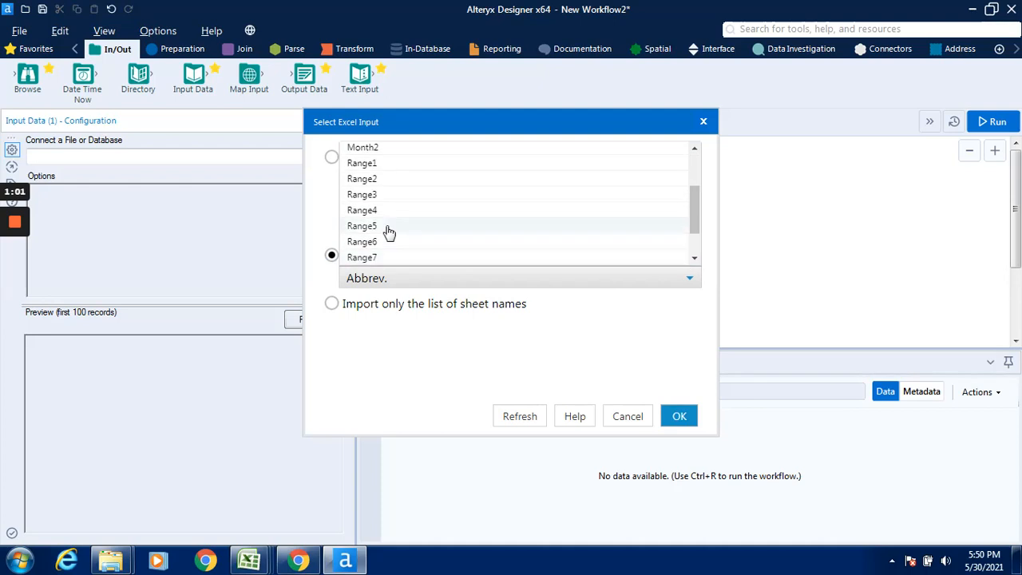
scroll(692, 251, "down", 1)
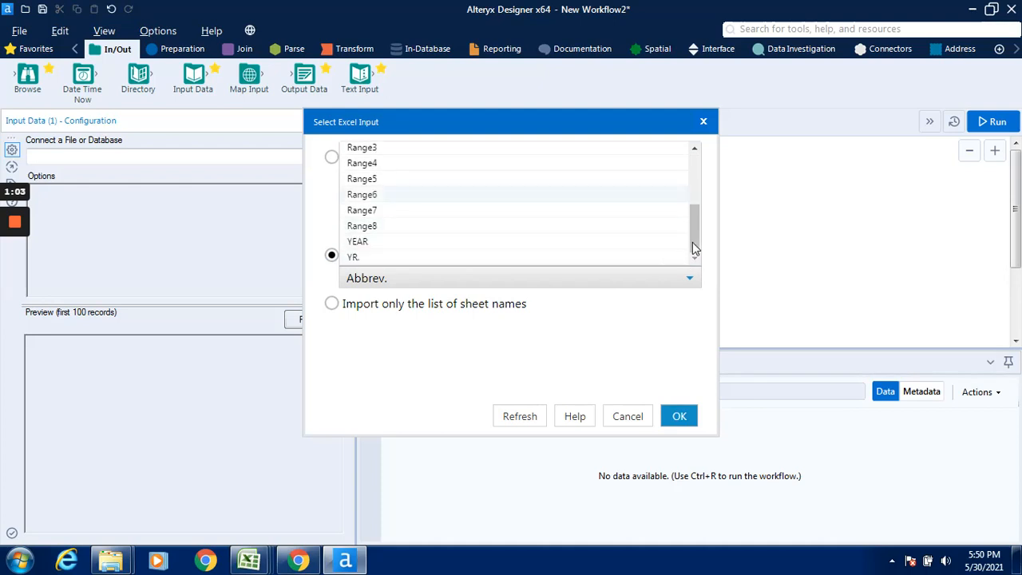
left_click(391, 214)
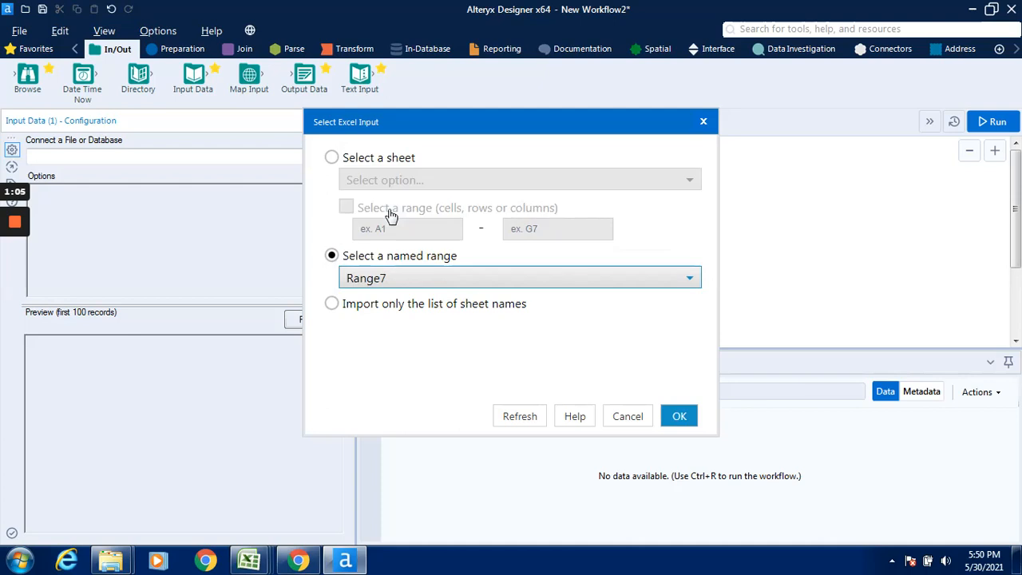
left_click(679, 417)
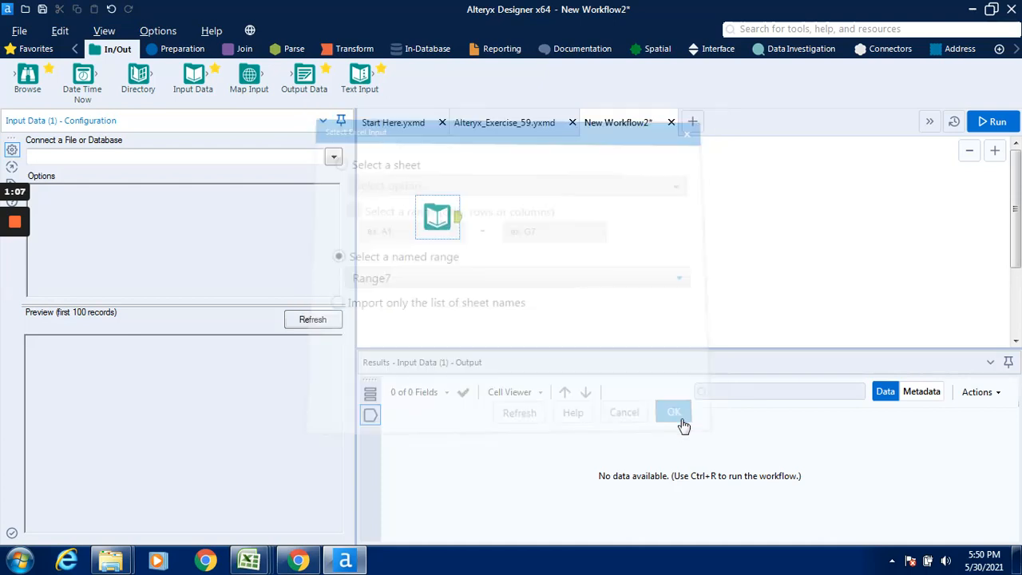
left_click(993, 123)
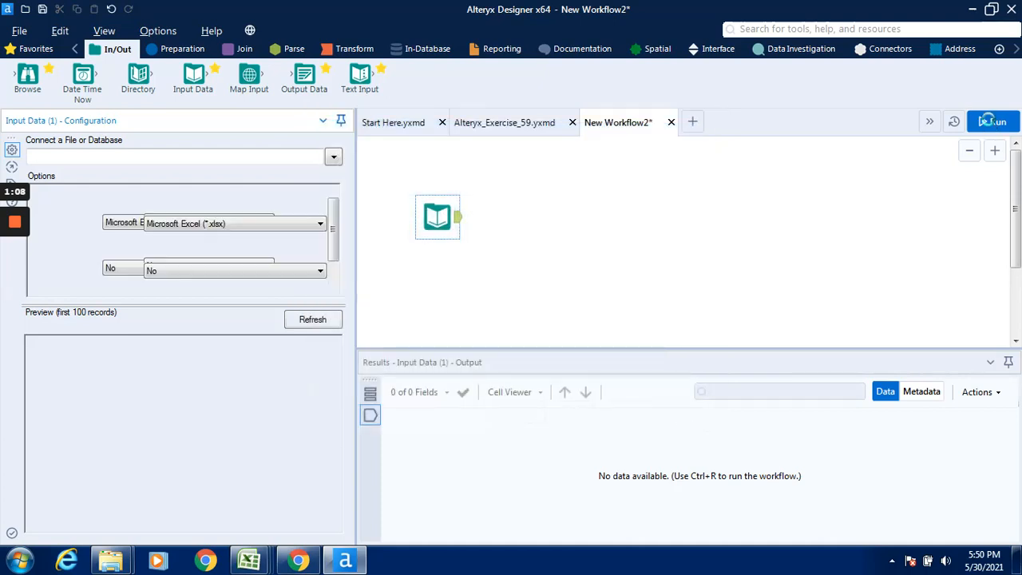
Switch to the Sales 2017 - Copy workbook in Excel, examine the tables on the Join data sheet, and return to Alteryx Designer
mouse_move(8, 228)
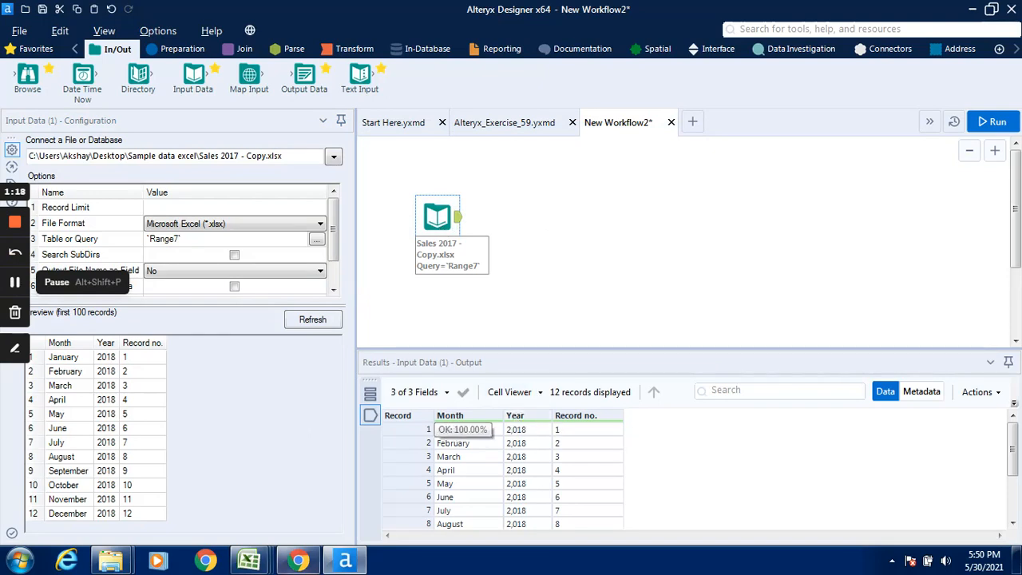
mouse_move(248, 563)
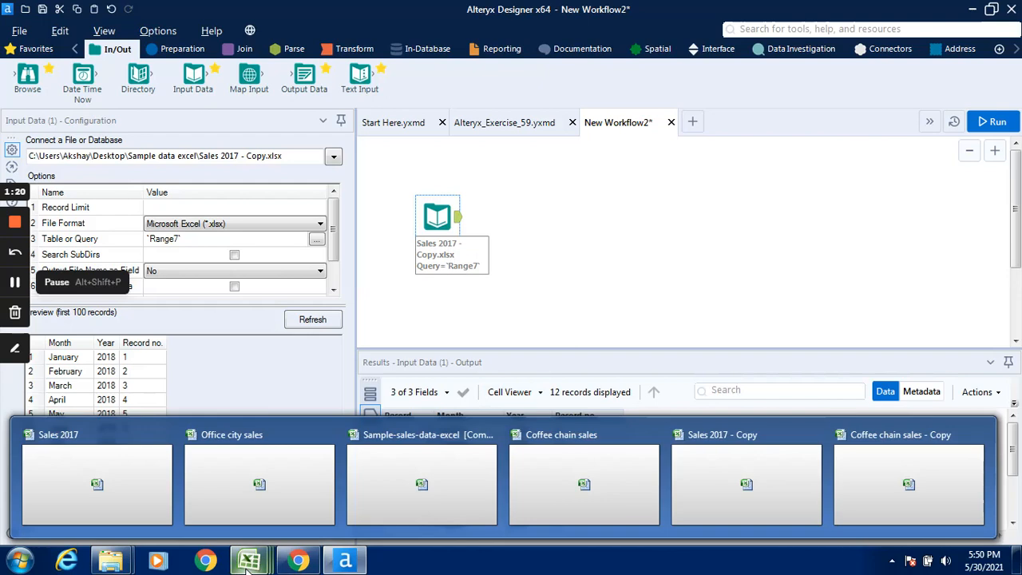
left_click(761, 467)
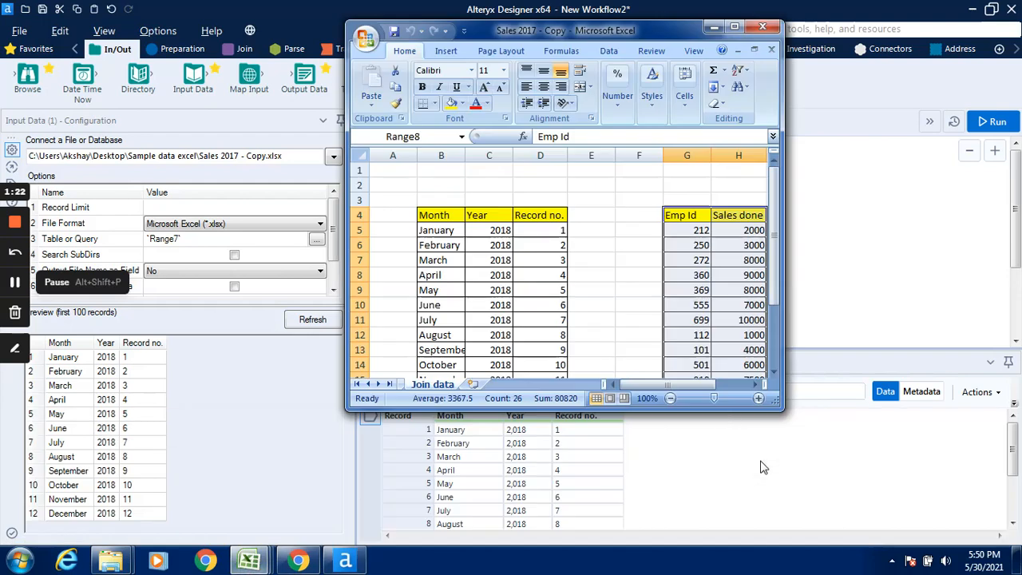
left_click(744, 383)
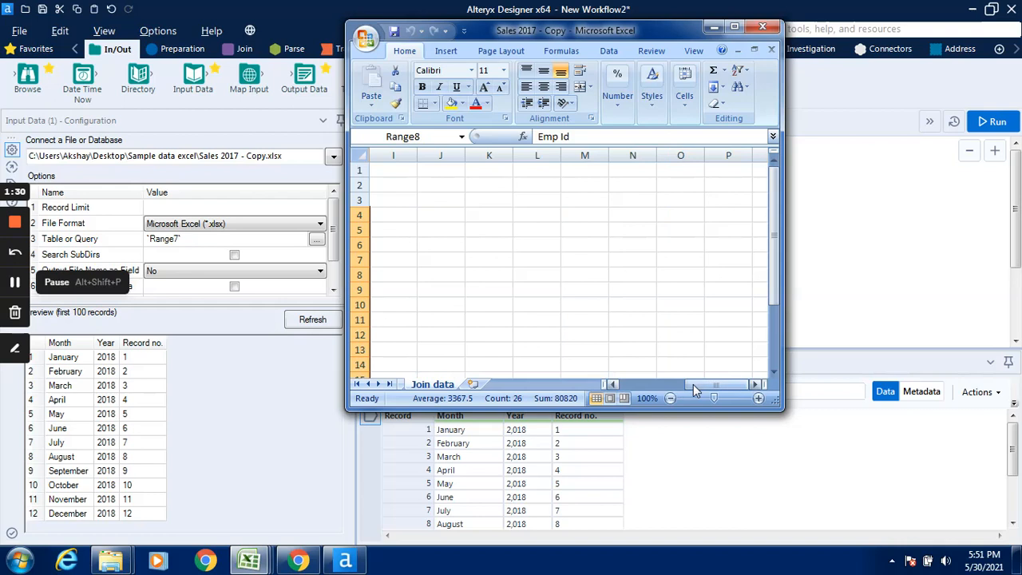
left_click_drag(693, 384, 627, 389)
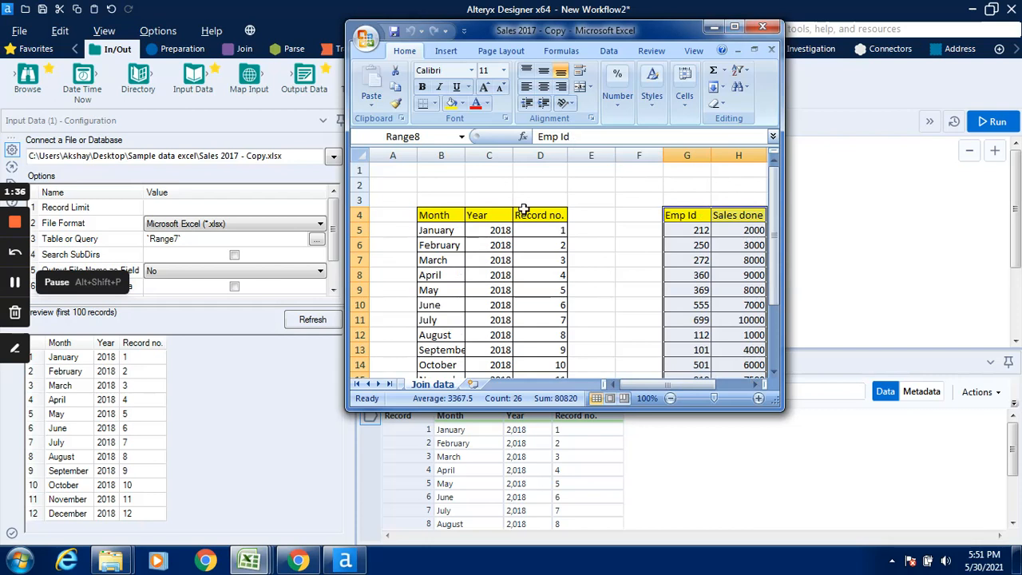
left_click(715, 29)
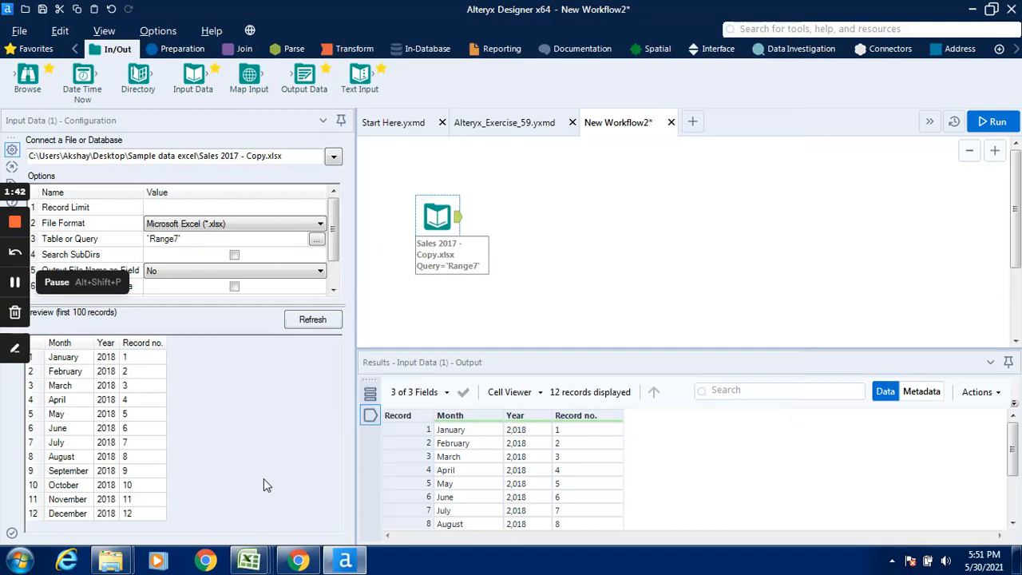
Duplicate the Range7 Input Data tool and place the copy below and to the right of the original
right_click(446, 211)
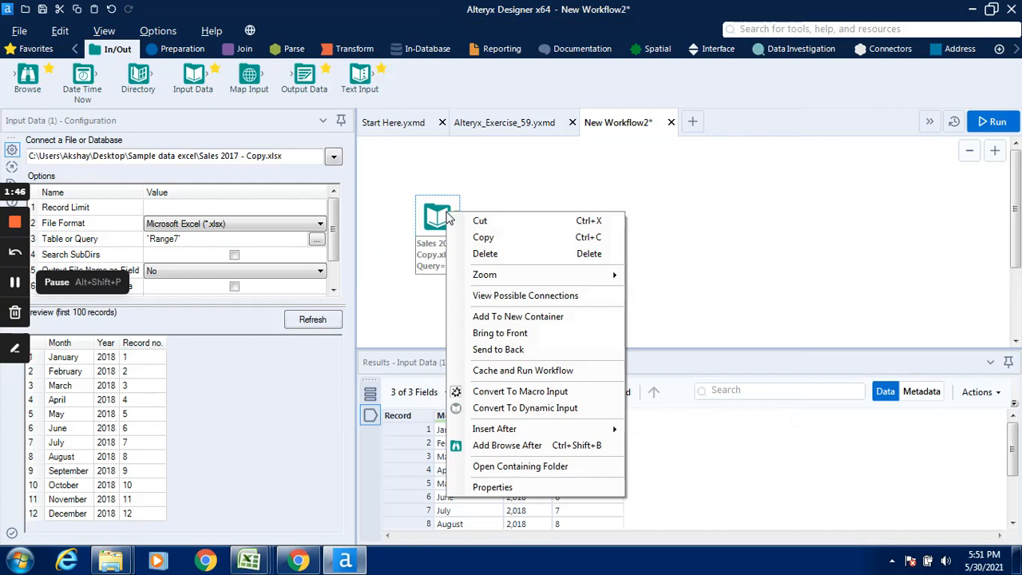
left_click(484, 237)
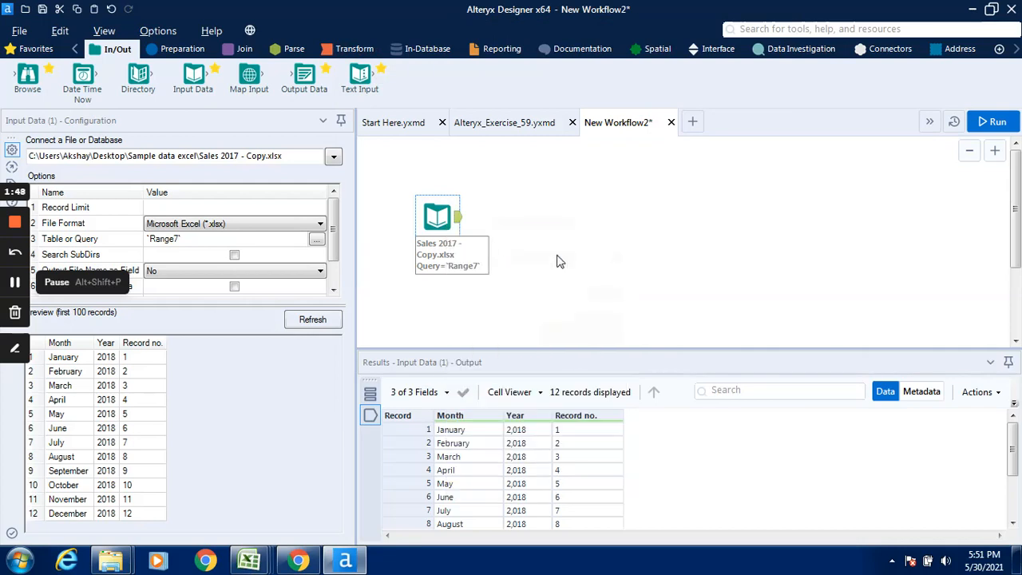
right_click(558, 256)
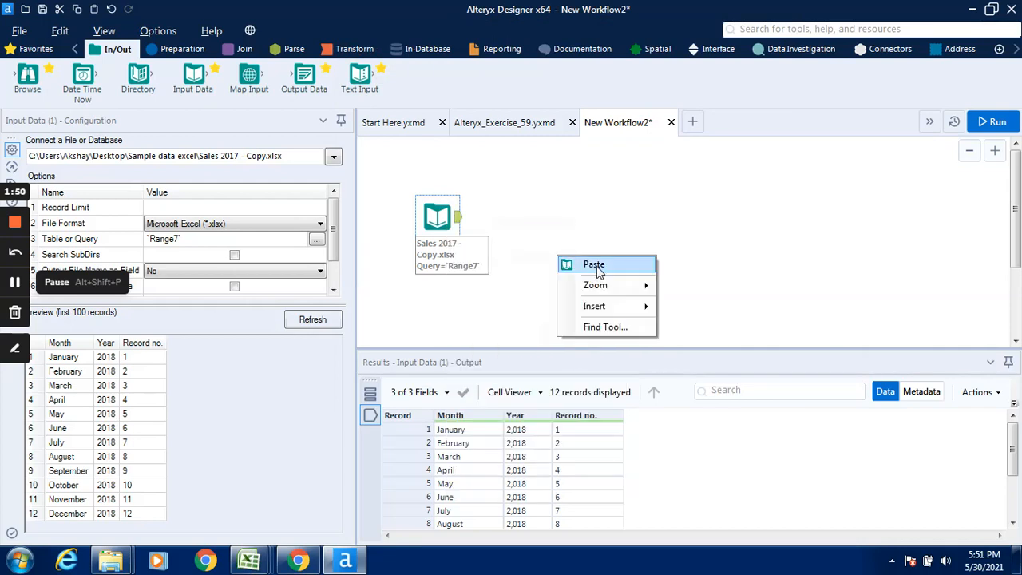
left_click(597, 267)
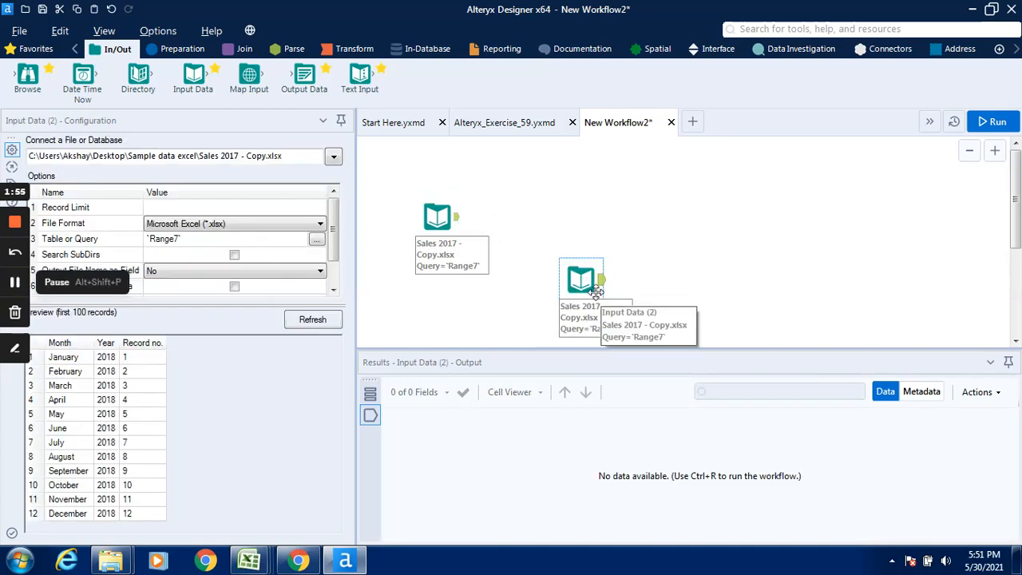
Change the copied Input Data tool's source to the named range Range8 and run the workflow
left_click(316, 240)
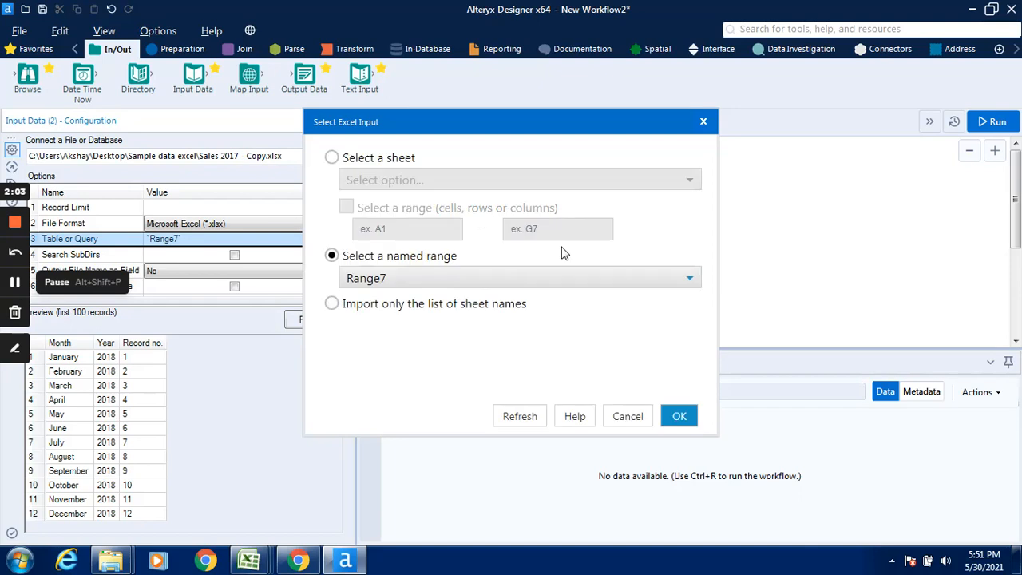
left_click(694, 285)
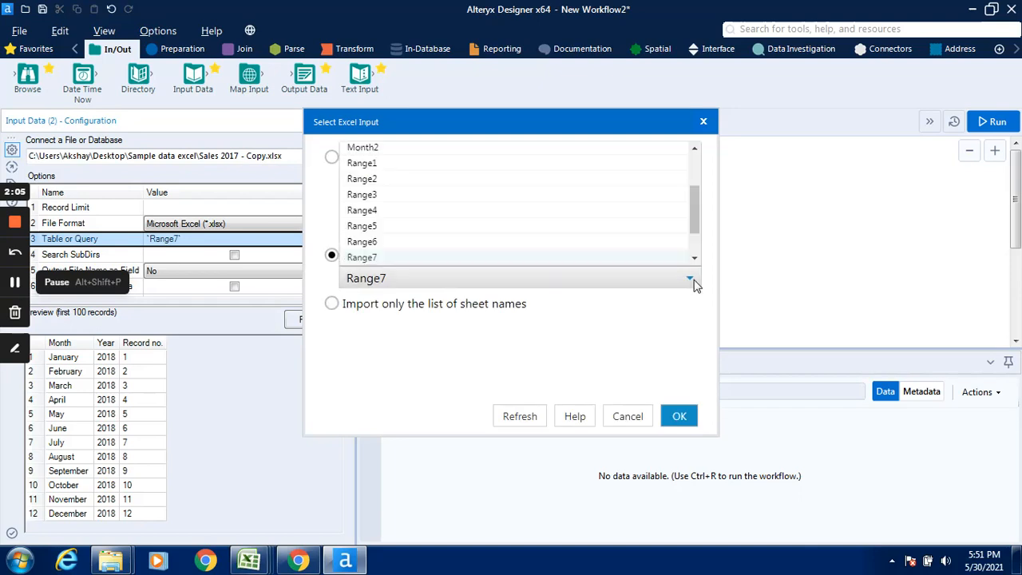
scroll(694, 250, "down", 1)
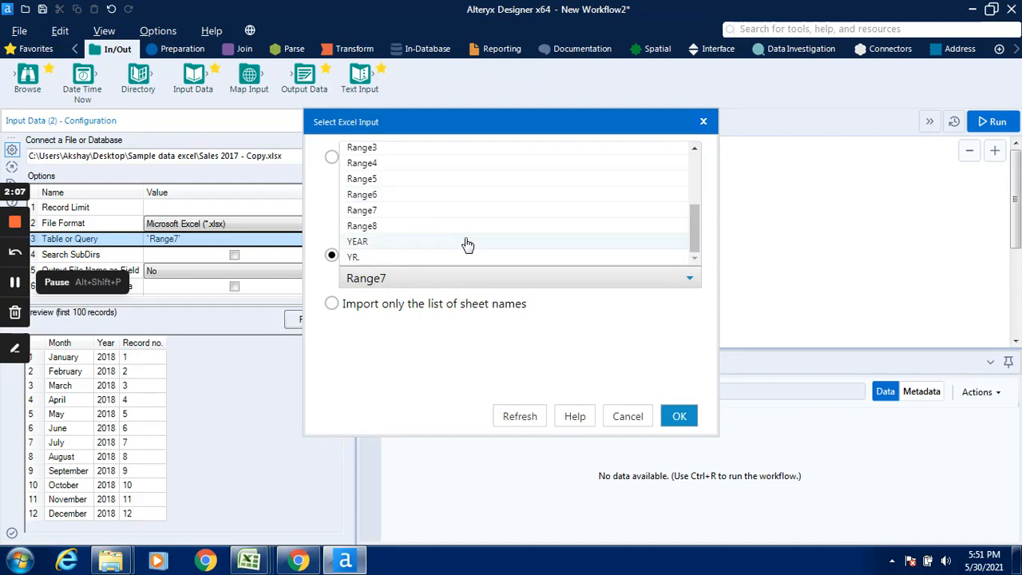
left_click(392, 228)
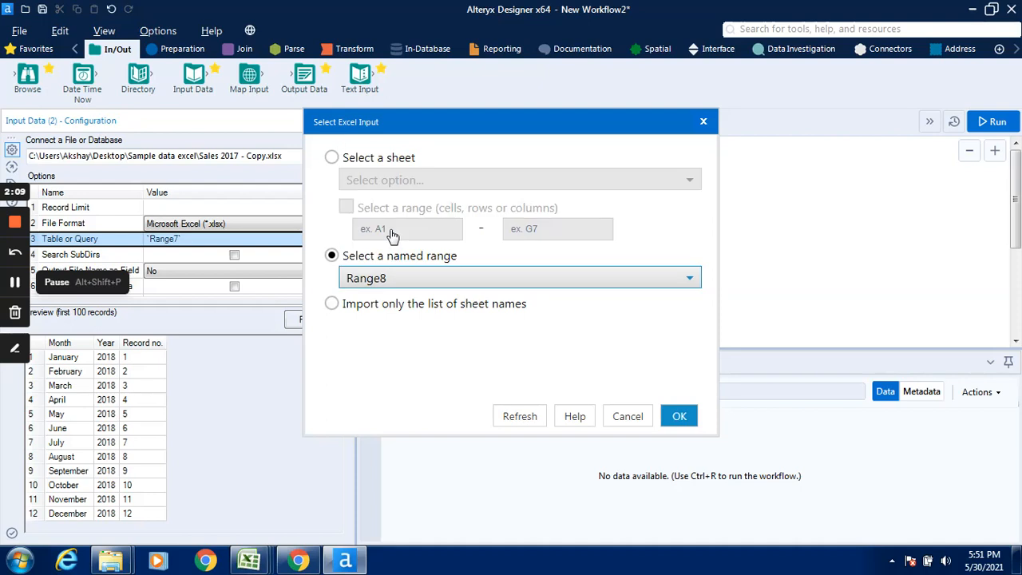
left_click(690, 426)
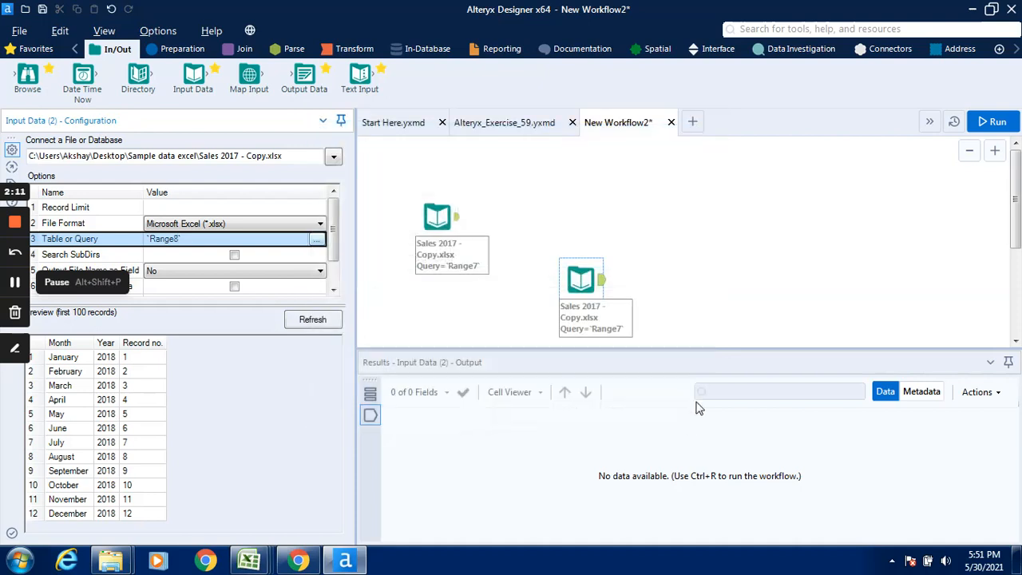
left_click(1000, 122)
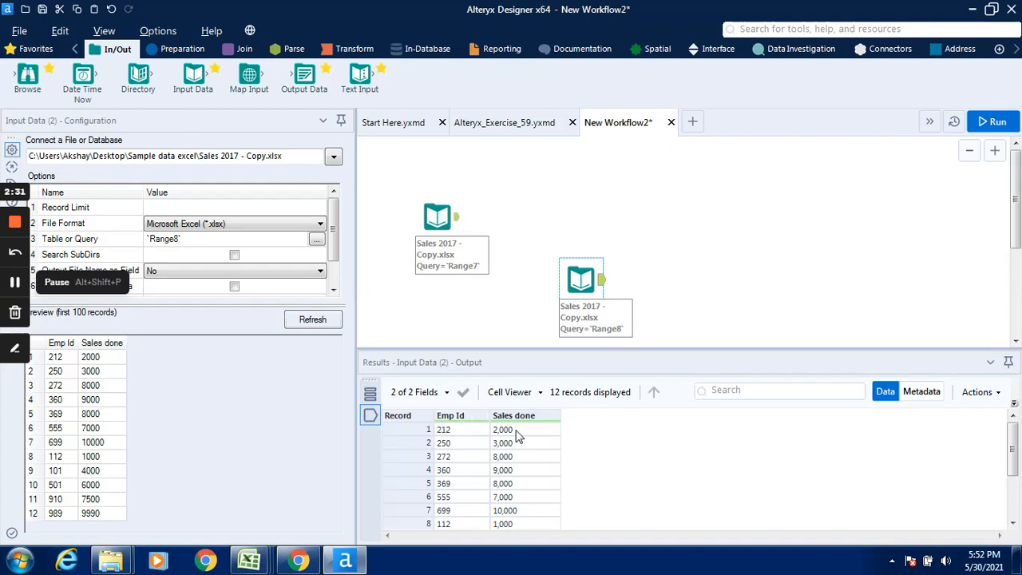
Add a Join tool, connecting the Range7 input to its left anchor and the Range8 input to its right anchor
left_click(244, 48)
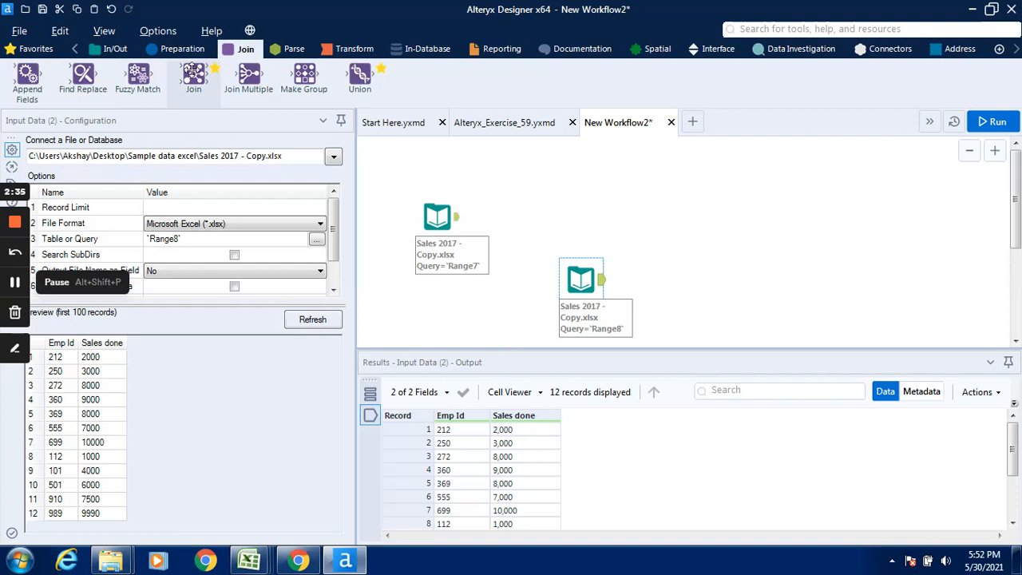
left_click_drag(193, 73, 678, 179)
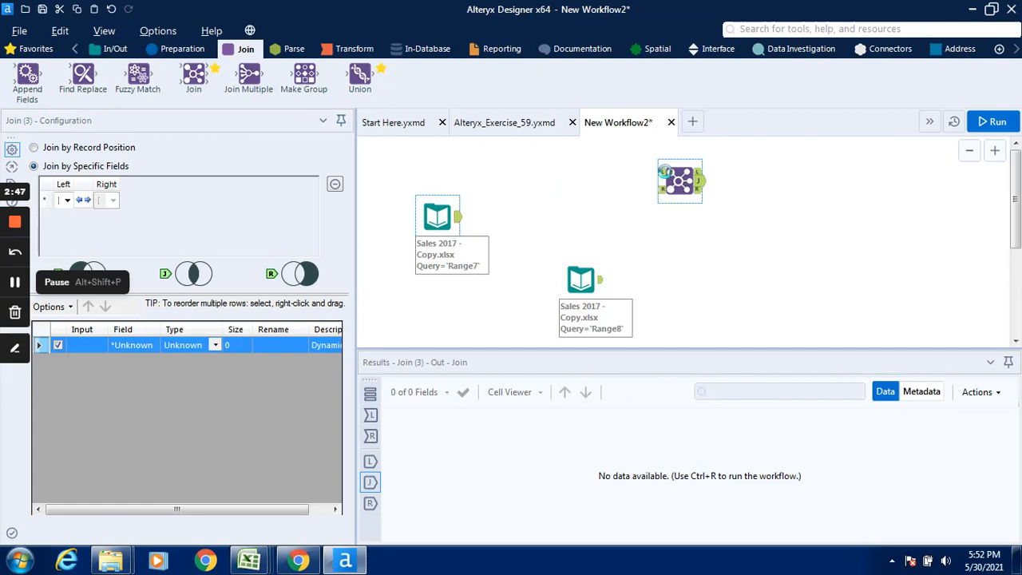
left_click_drag(663, 171, 665, 172)
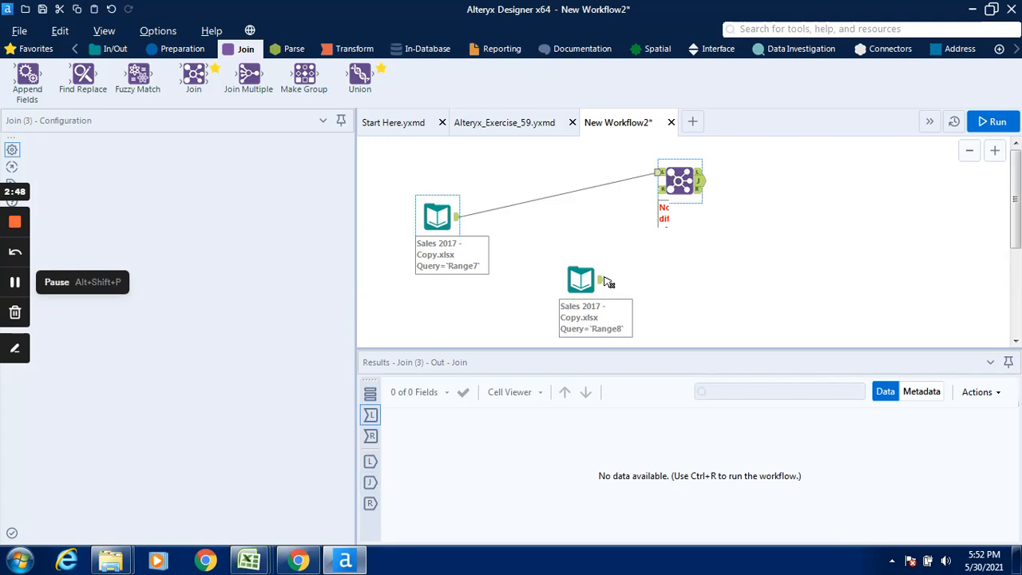
key("ctrl+r")
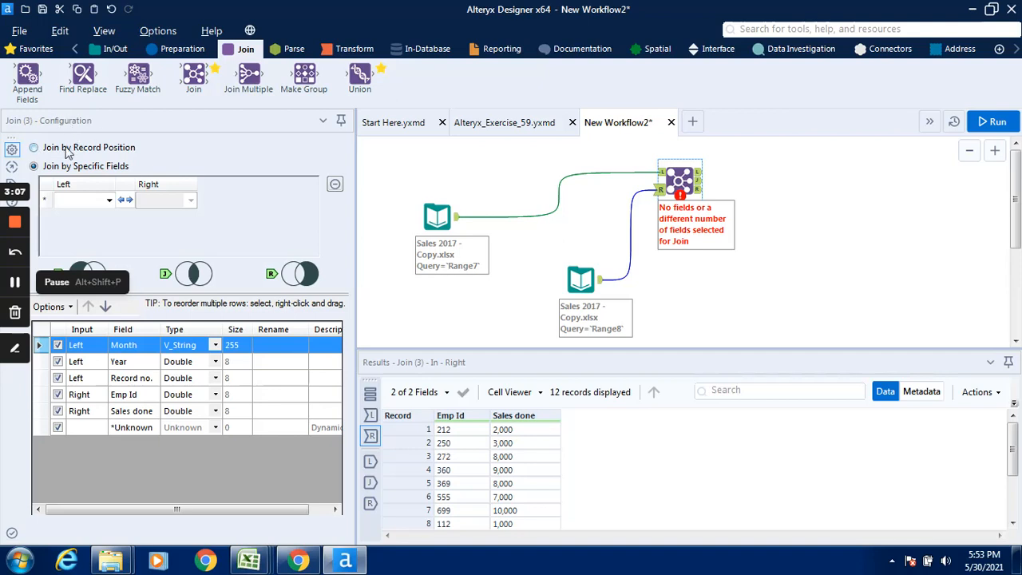
Set the Join tool to join its two inputs by record position
left_click(34, 148)
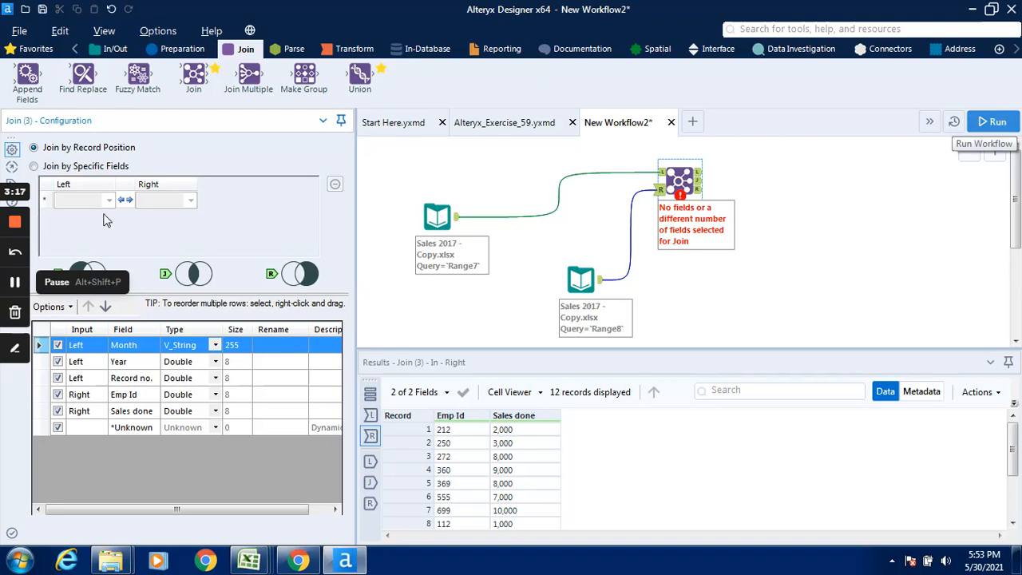
left_click(14, 284)
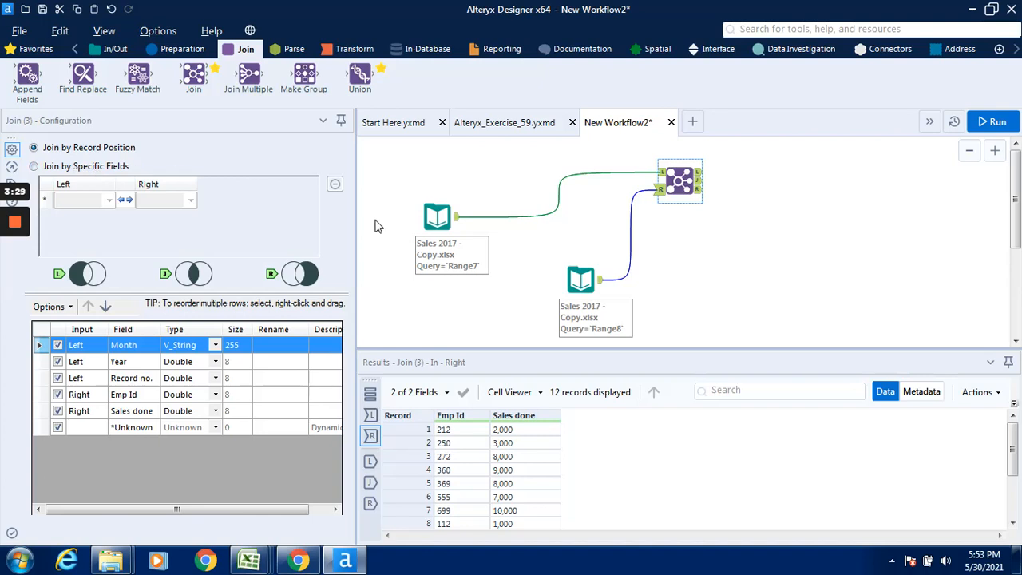
Examine the records at the Join tool's left and right inputs and at its joined, left and right outputs
left_click(372, 416)
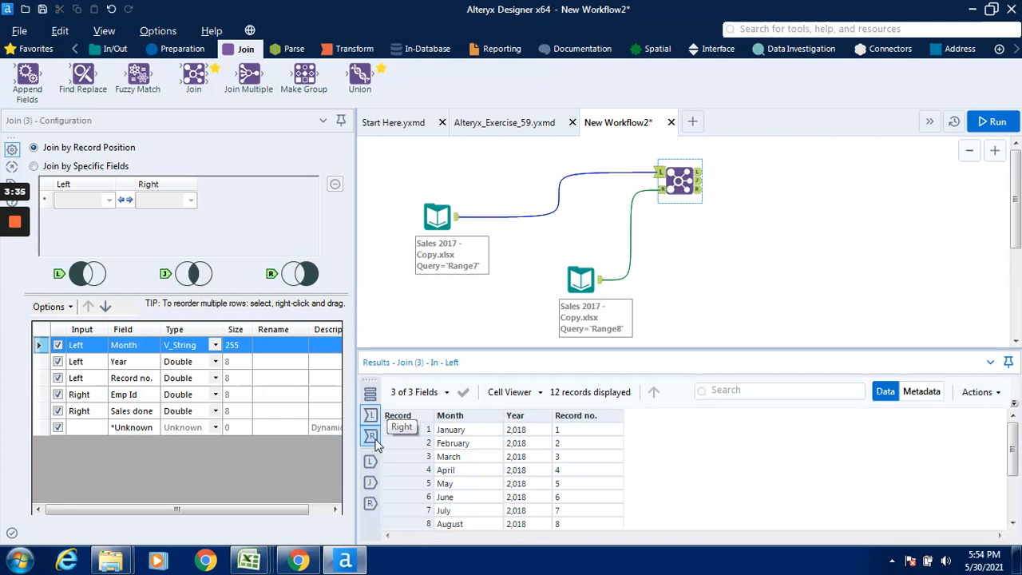
left_click(376, 444)
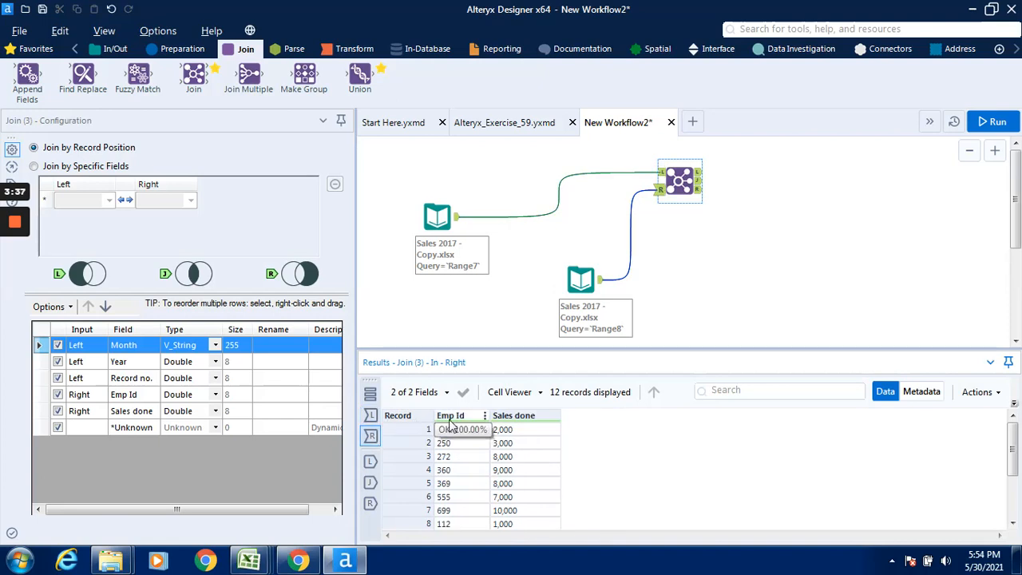
left_click(700, 184)
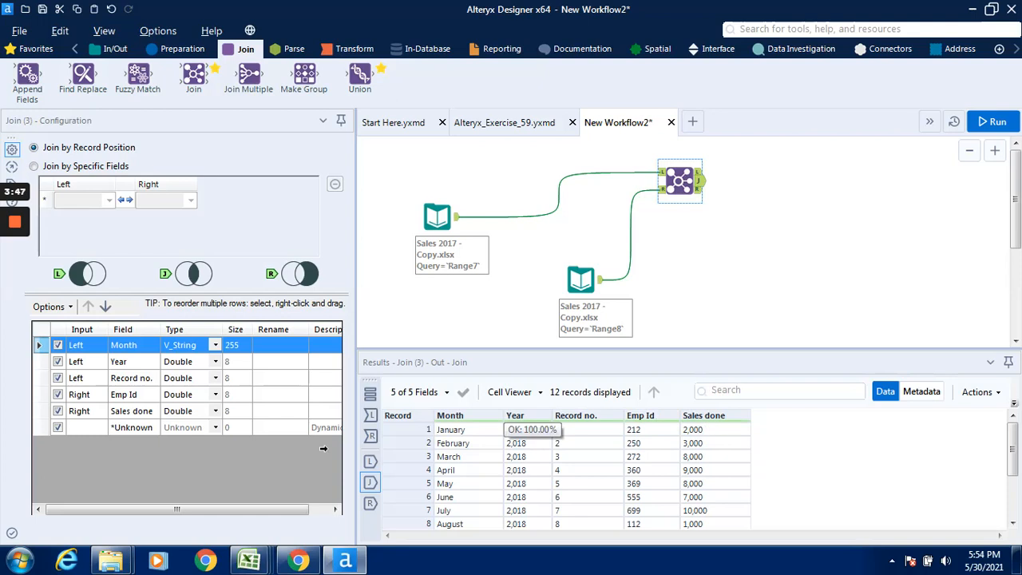
left_click(371, 463)
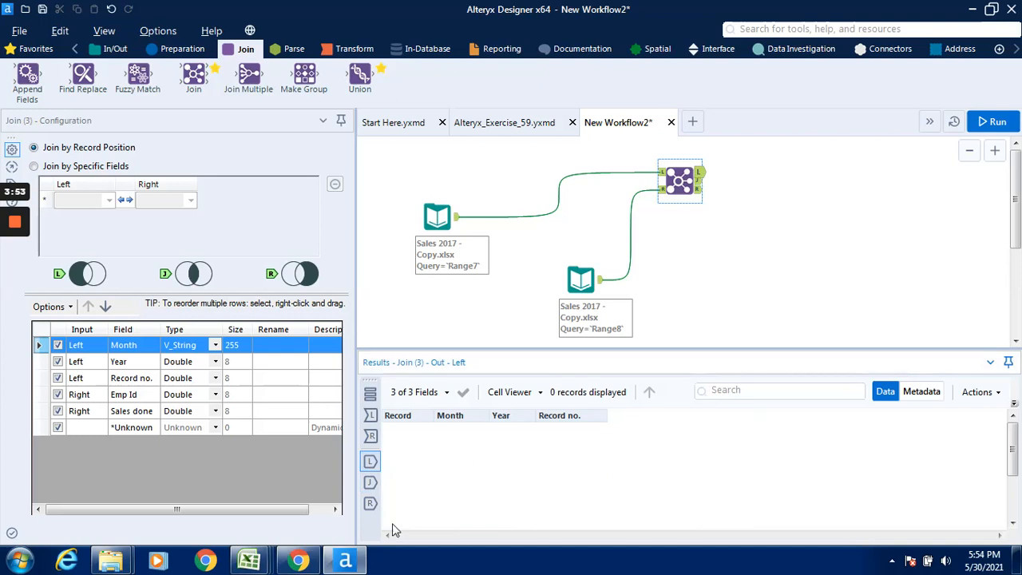
left_click(370, 503)
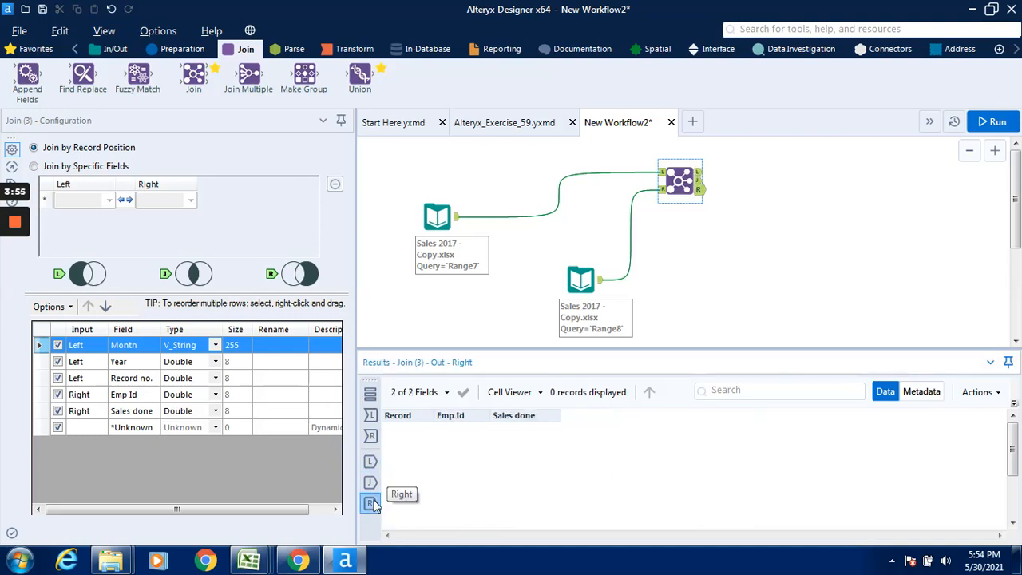
Review all records of the Join tool's joined output, checking how the Range7 and Range8 rows line up by position
left_click(376, 485)
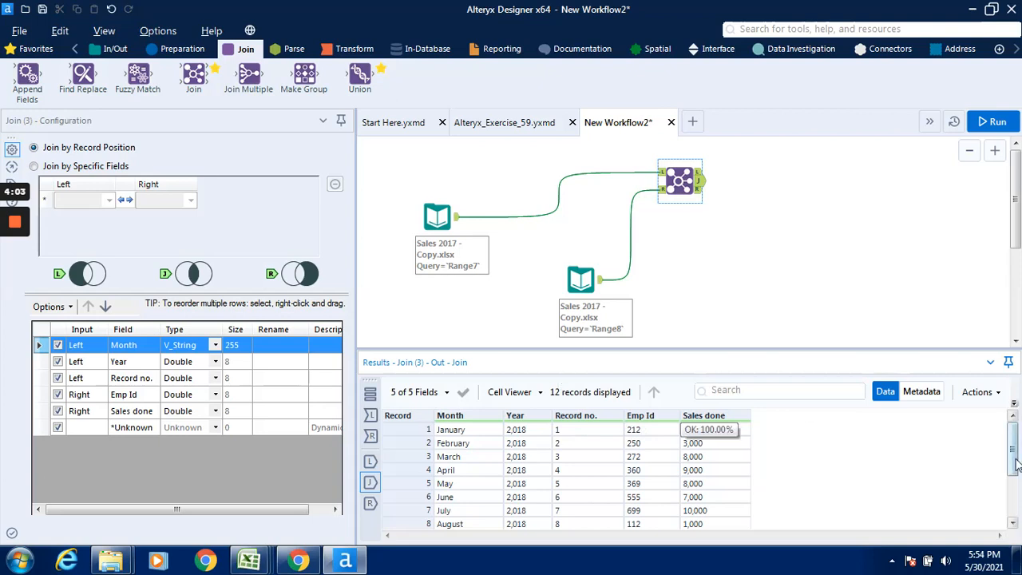
scroll(1016, 465, "down", 2)
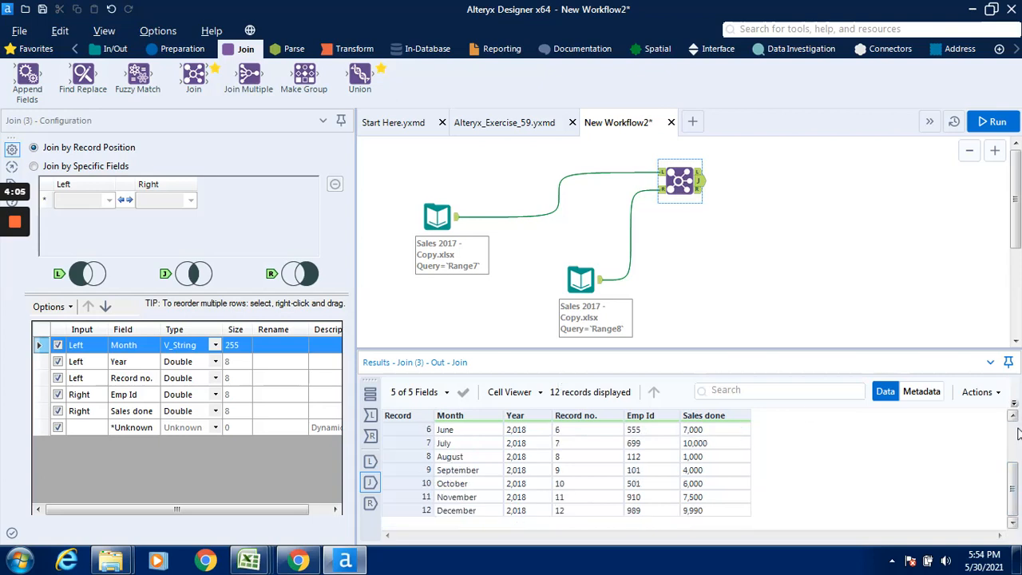
scroll(1016, 434, "up", 2)
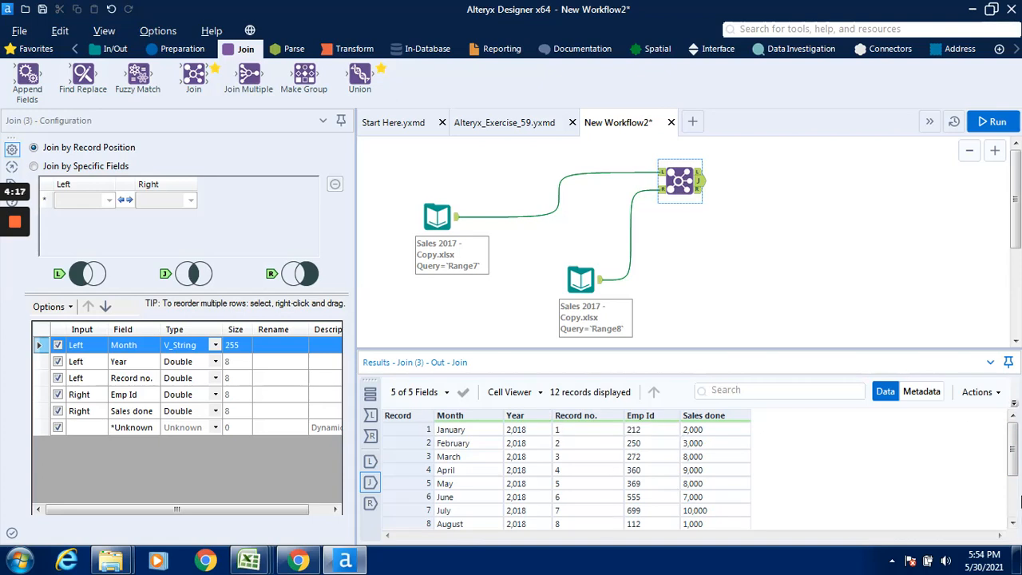
scroll(1014, 499, "down", 2)
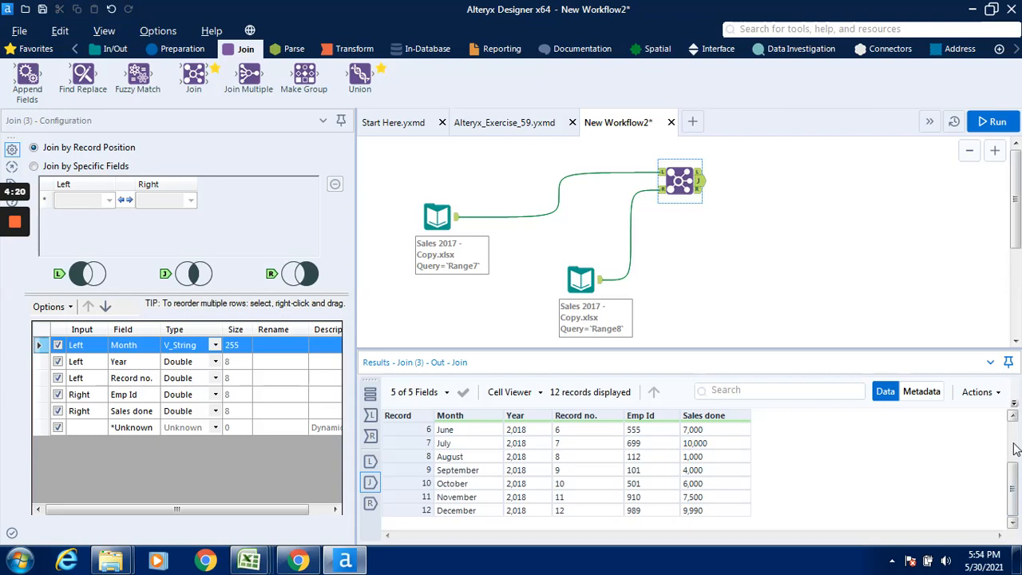
scroll(1012, 451, "up", 2)
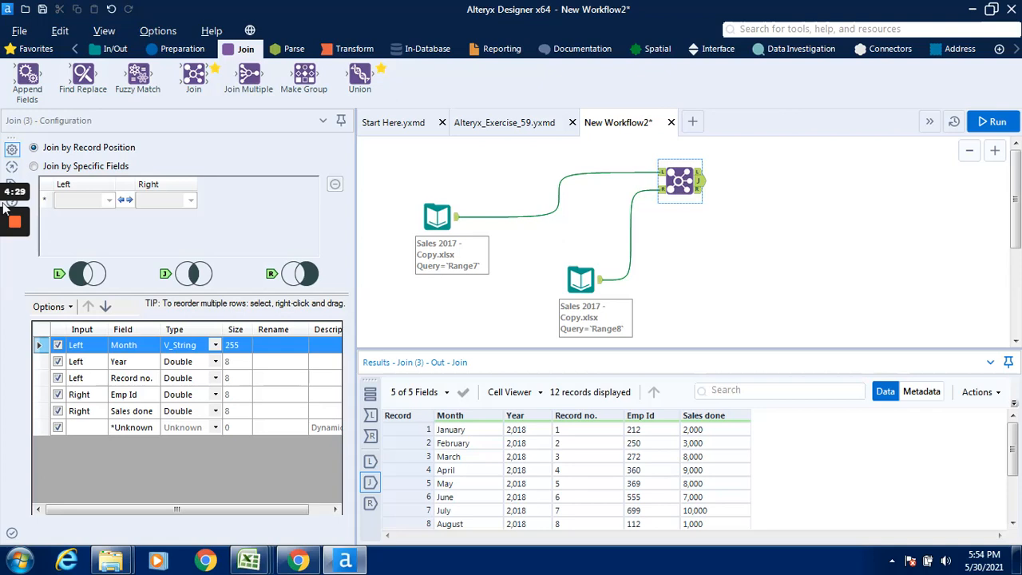
mouse_move(8, 209)
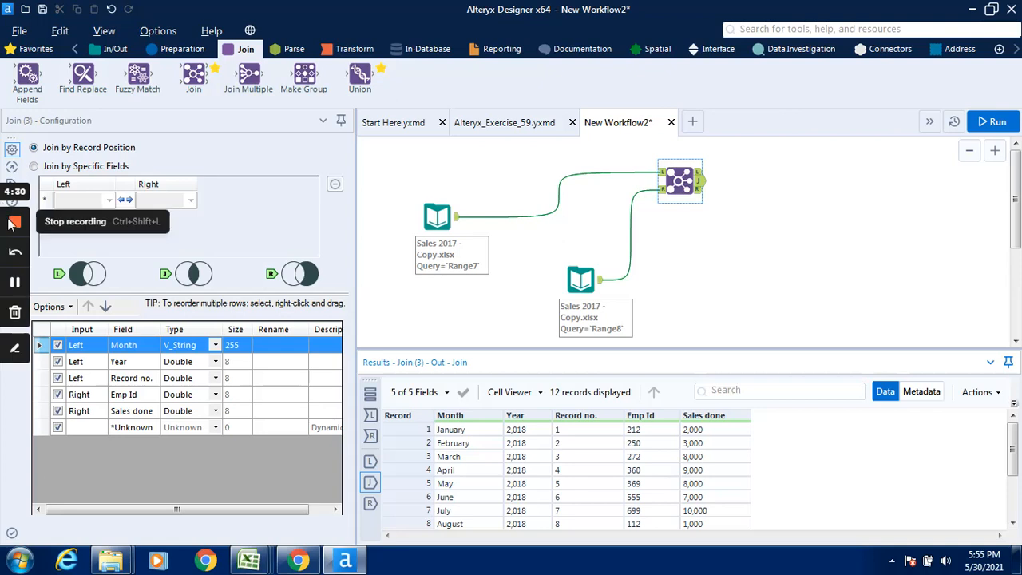